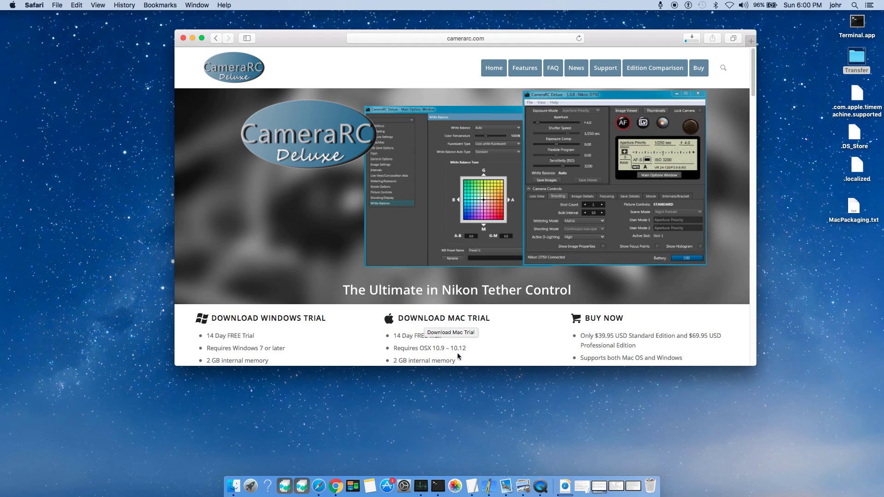
Open camerarc_deluxe_setup.pkg from the Downloads stack in the Dock
left_click(448, 400)
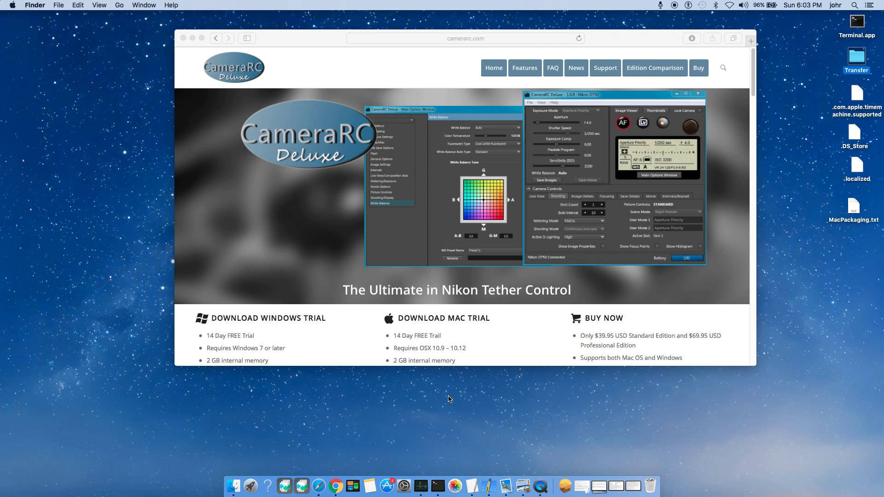
left_click(566, 487)
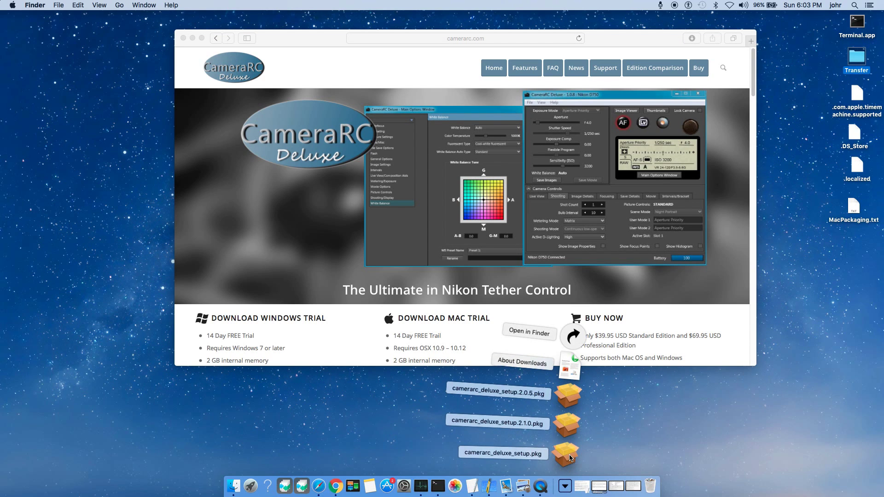
left_click(567, 455)
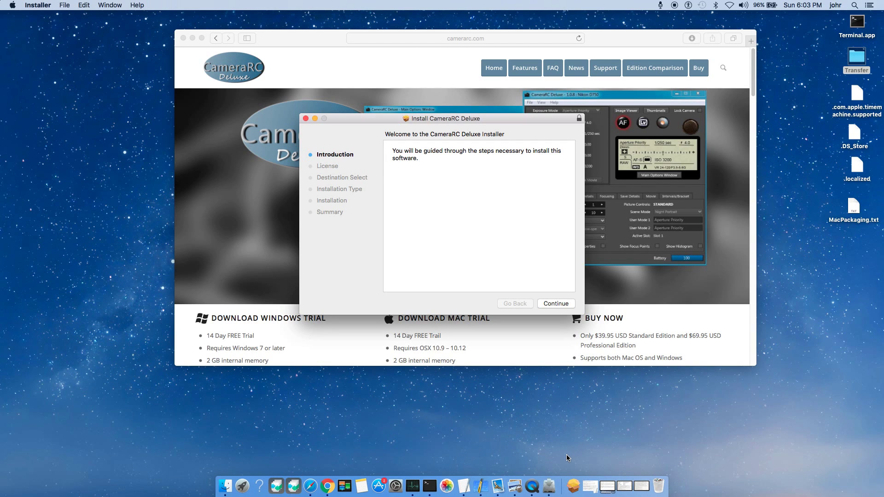
Get past the introduction, agree to the license terms, and start the standard installation
left_click(562, 305)
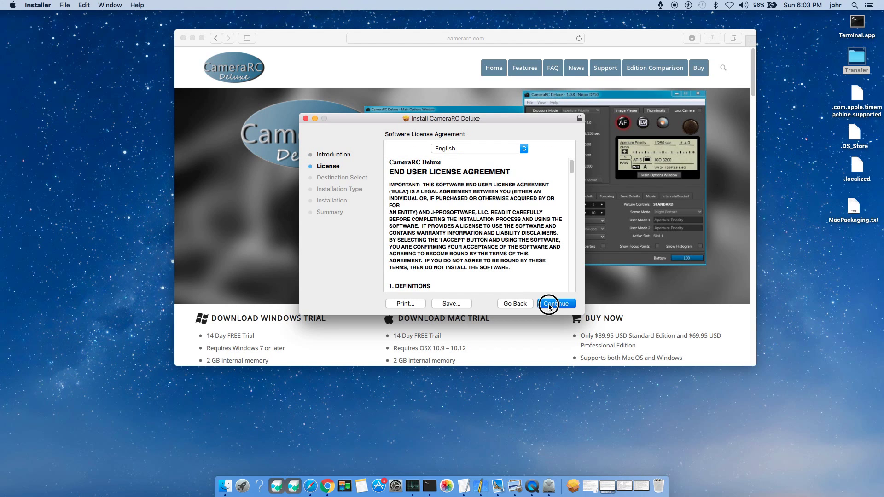
left_click(549, 306)
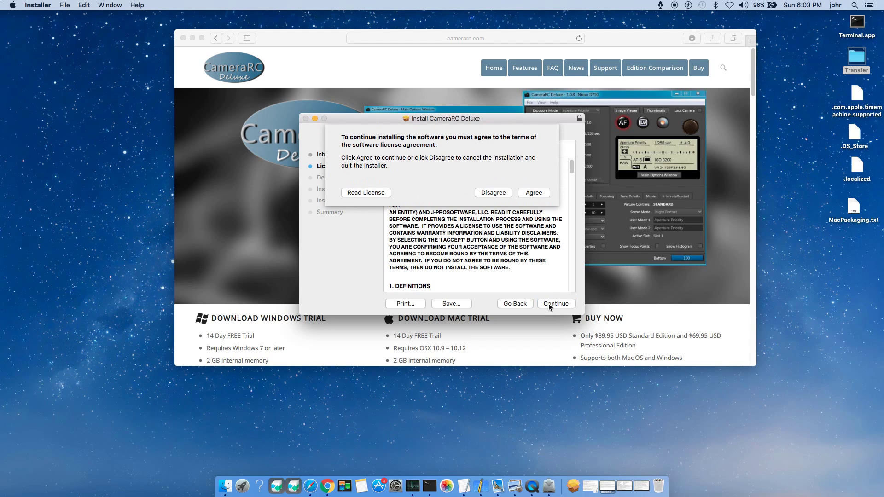
left_click(539, 194)
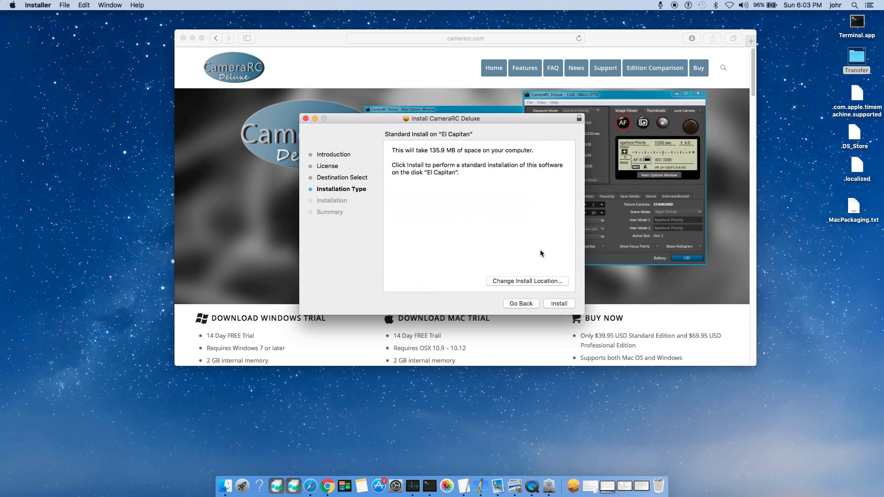
left_click(561, 305)
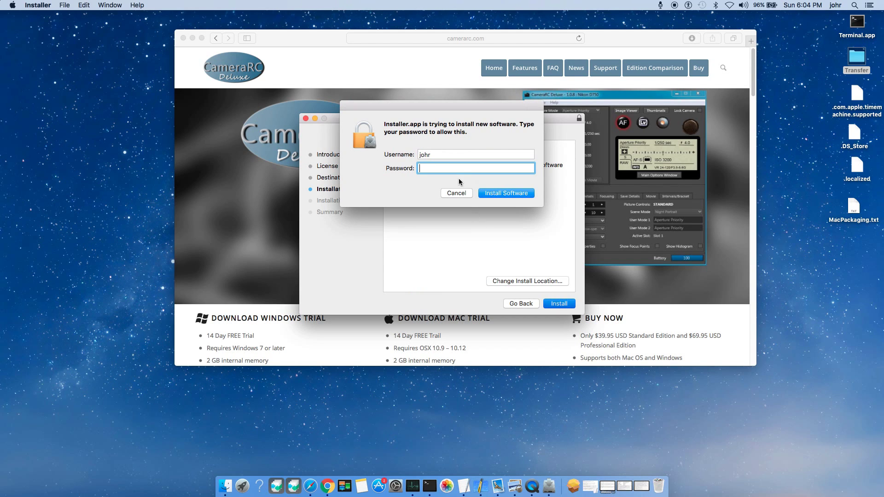
type("*")
type("******")
Authorise the installation with the admin password and close the finished installer
key("Return")
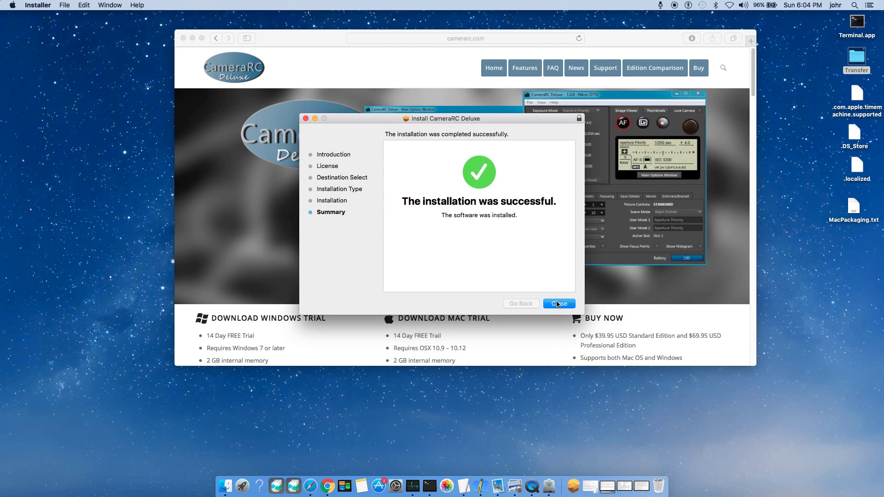
left_click(561, 306)
left_click(182, 38)
Launch CameraRC_Deluxe from Launchpad and confirm the Professional Edition trial
left_click(243, 487)
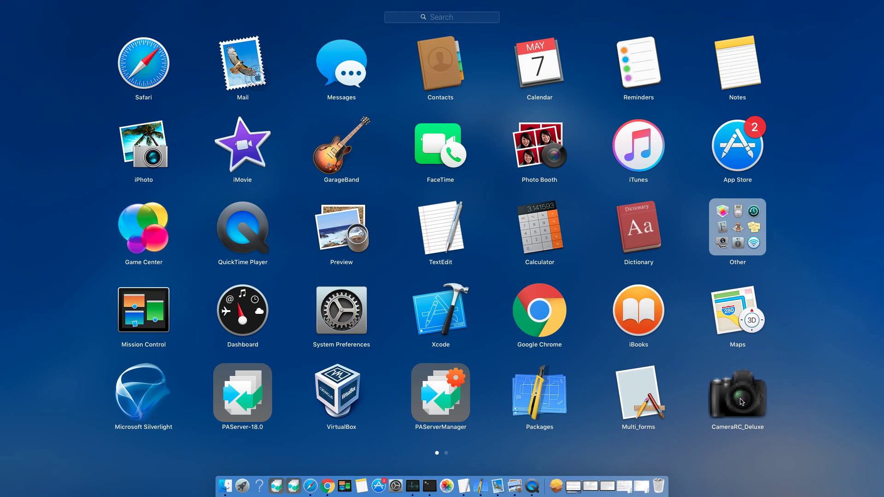
left_click(741, 402)
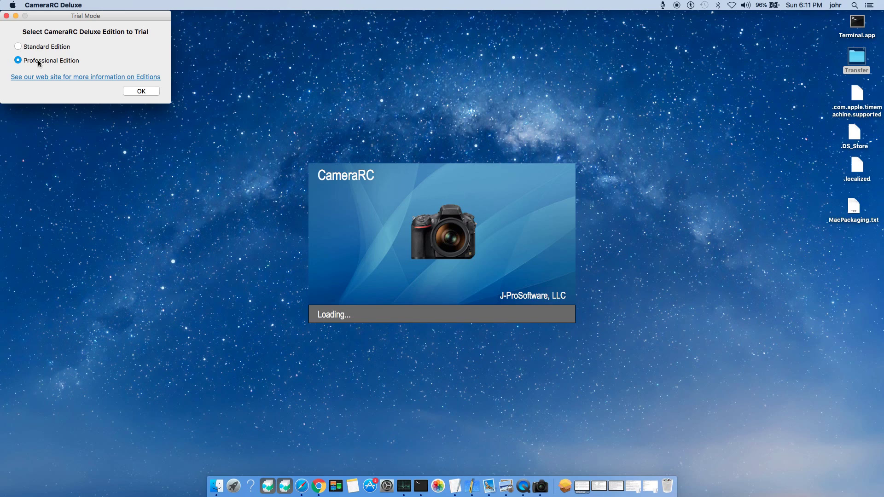
left_click(140, 93)
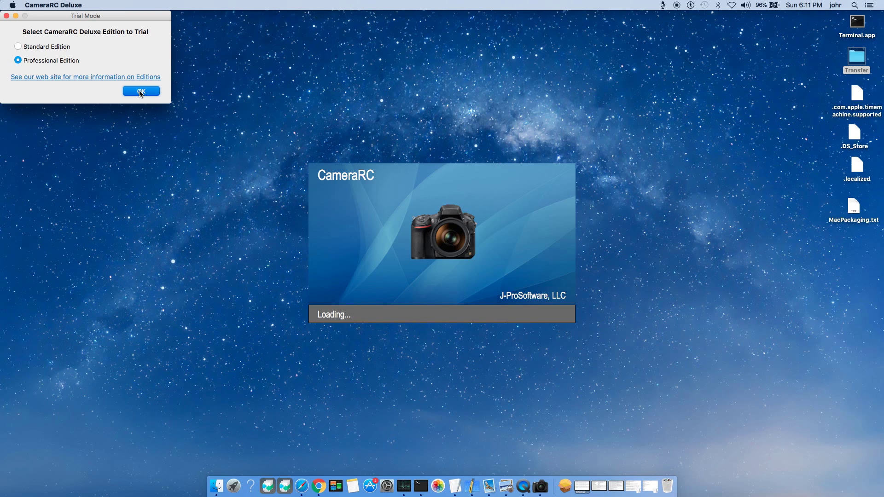
left_click(140, 92)
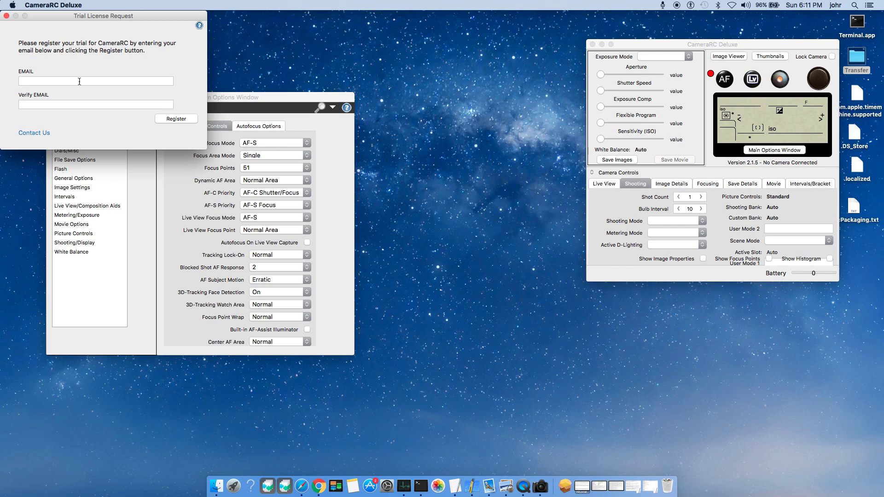
Dismiss the Trial License Request window to reach the 14-days-left trial notice
left_click(6, 16)
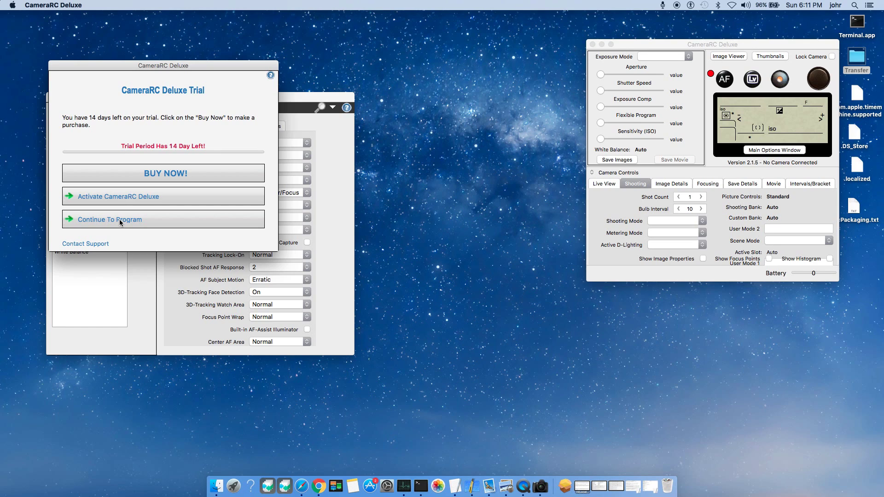
Continue into the program and confirm with Check for Updates that it is up to date
left_click(121, 222)
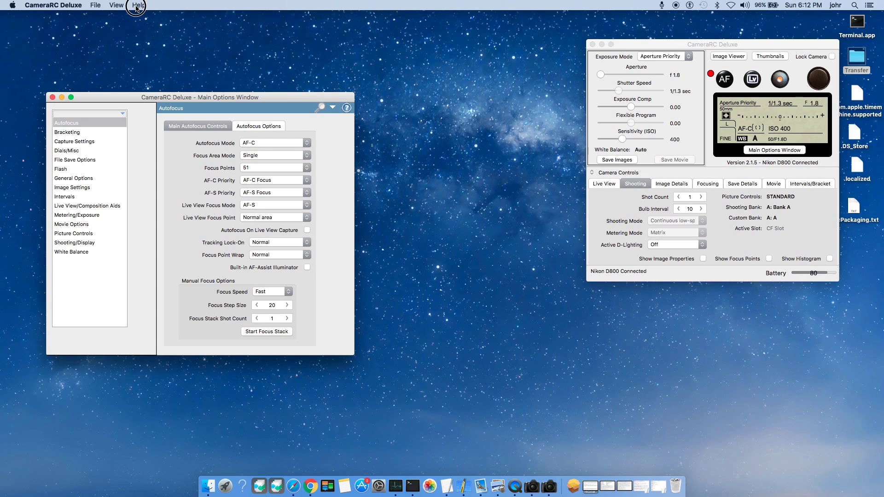
left_click(137, 8)
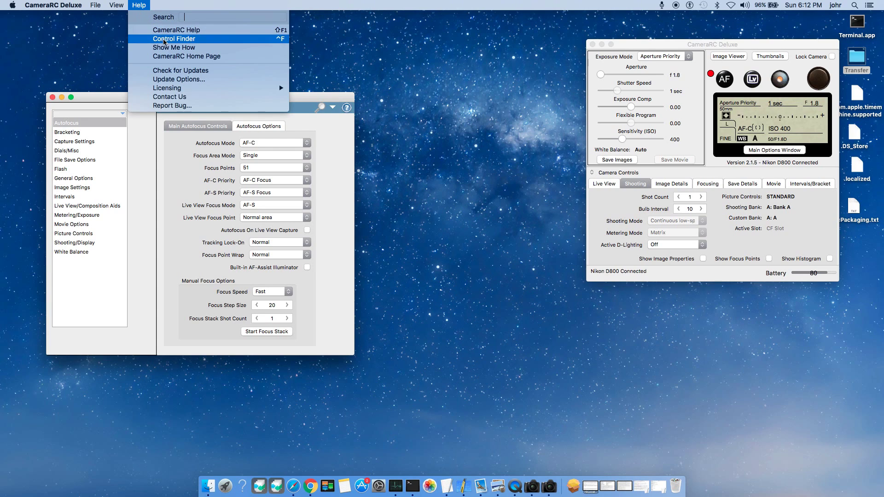
left_click(175, 75)
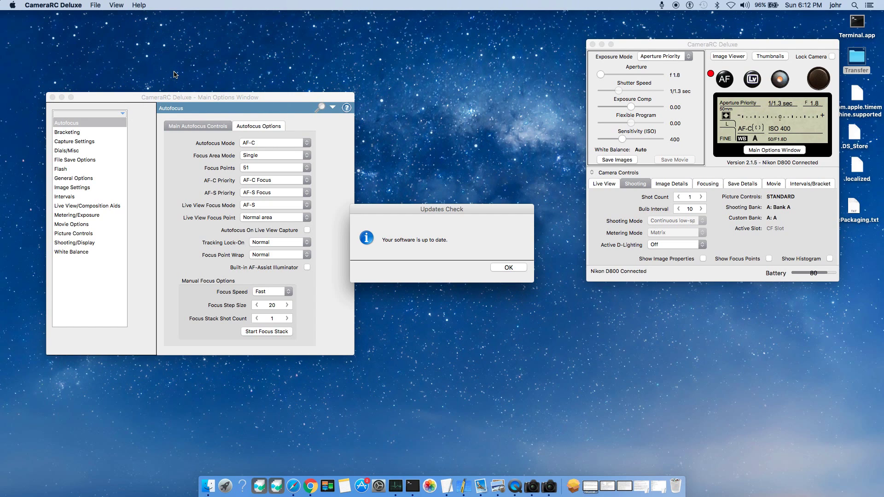
left_click(505, 269)
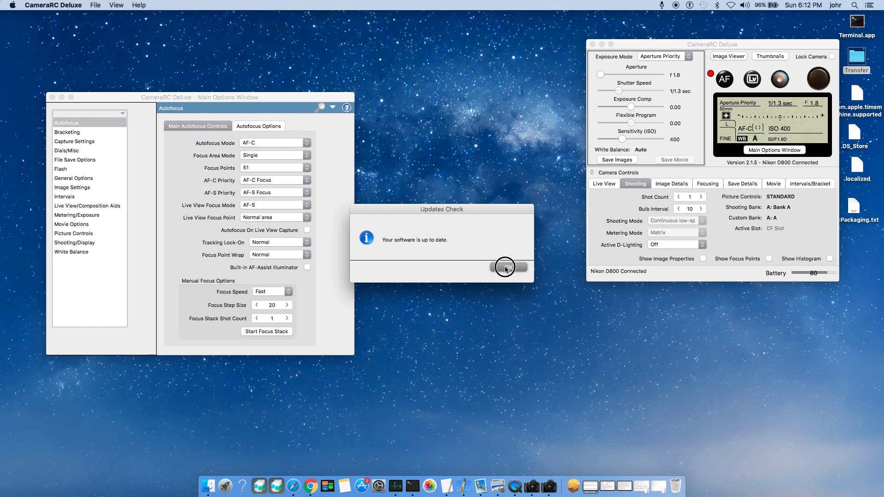
Keep the Update Options at prompting before install and checking every 7 days
left_click(139, 6)
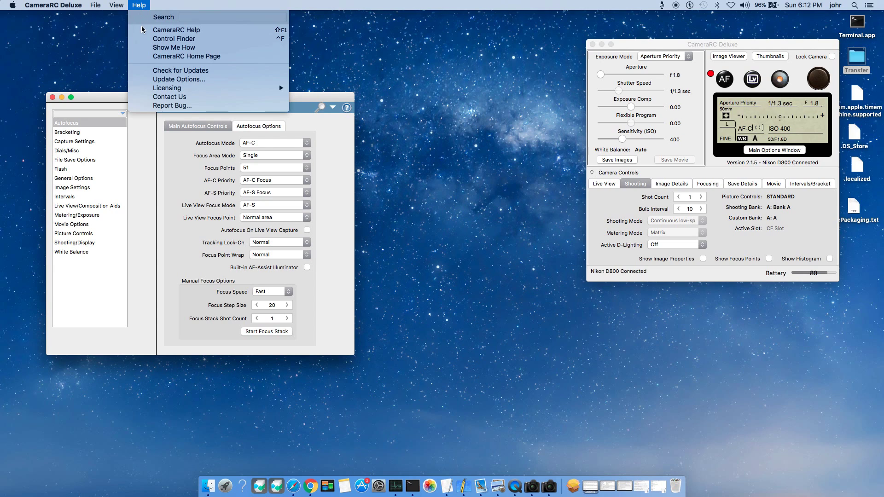
left_click(164, 83)
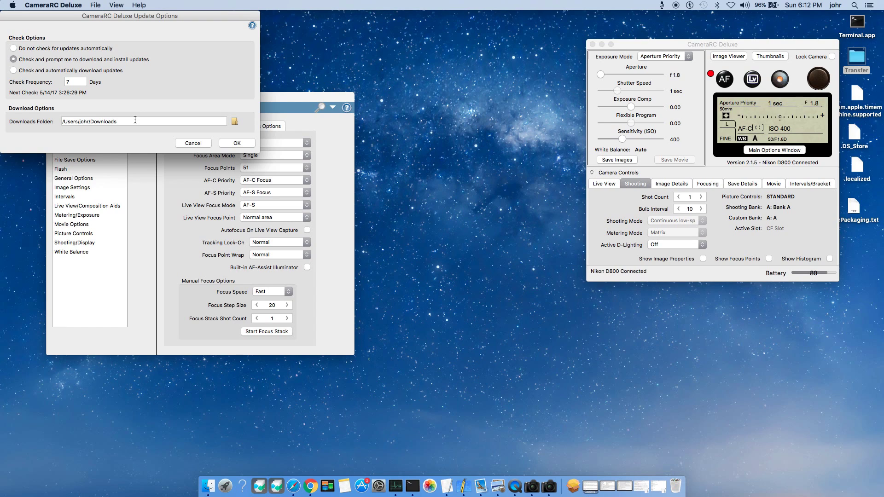
left_click(245, 144)
left_click(140, 6)
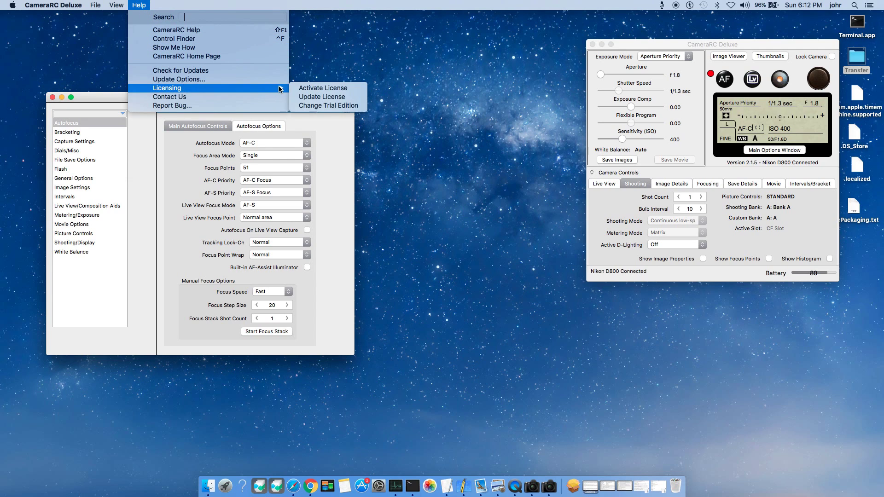
mouse_move(167, 87)
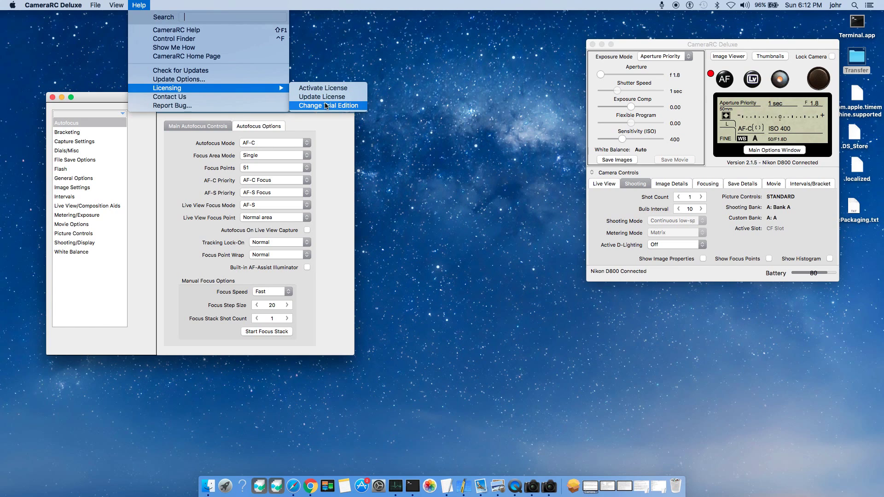
Change the trial edition to Standard Edition under Help > Licensing
left_click(327, 107)
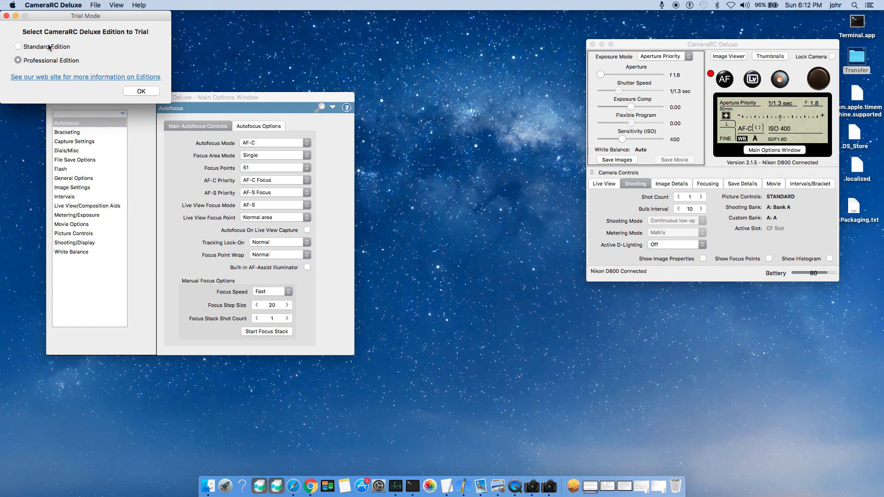
left_click(18, 46)
left_click(140, 92)
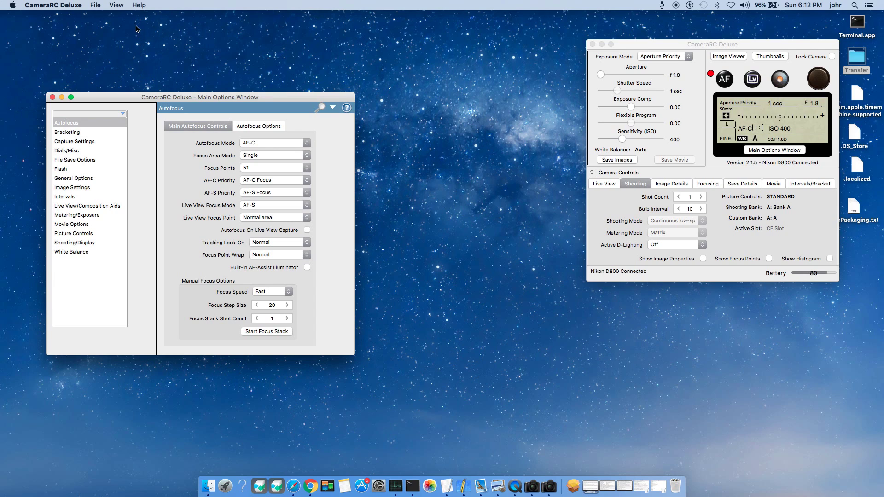
left_click(139, 6)
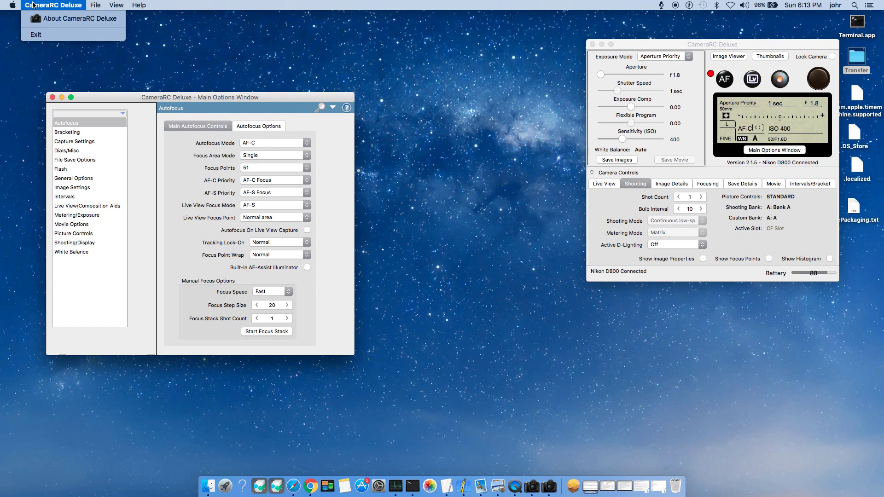
left_click(68, 20)
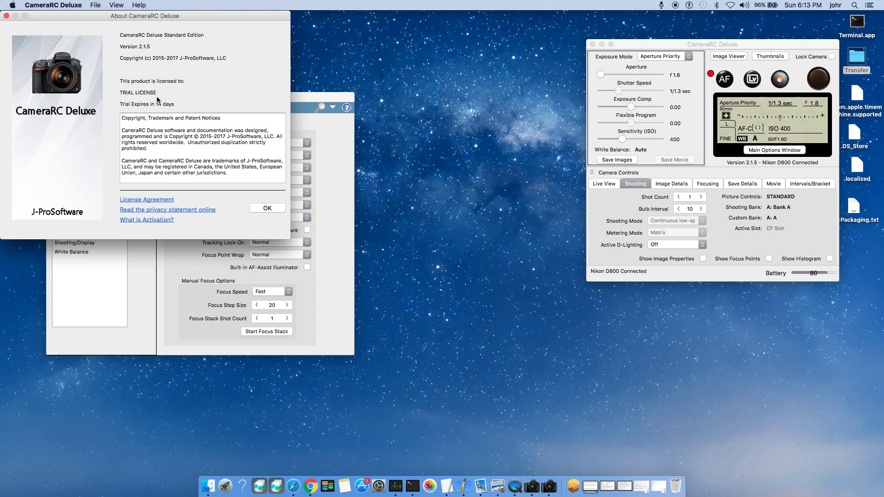
left_click(266, 209)
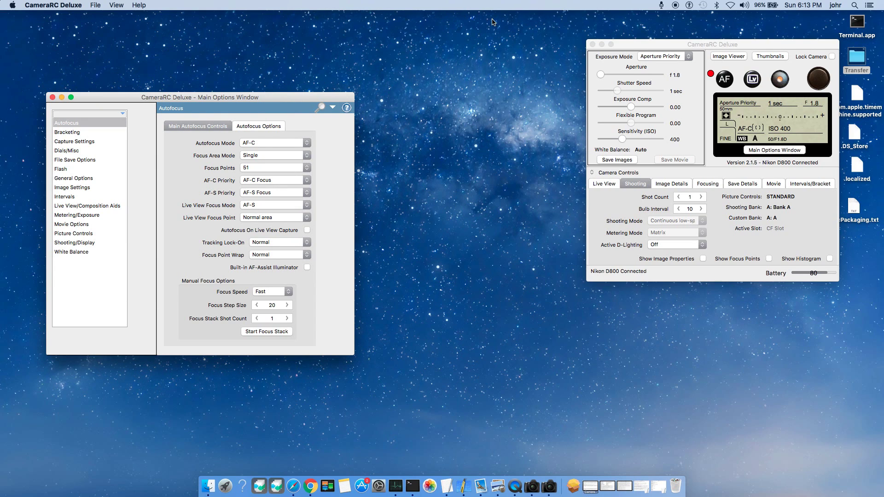
Close the CameraRC Deluxe camera control window with its red close button
left_click(592, 44)
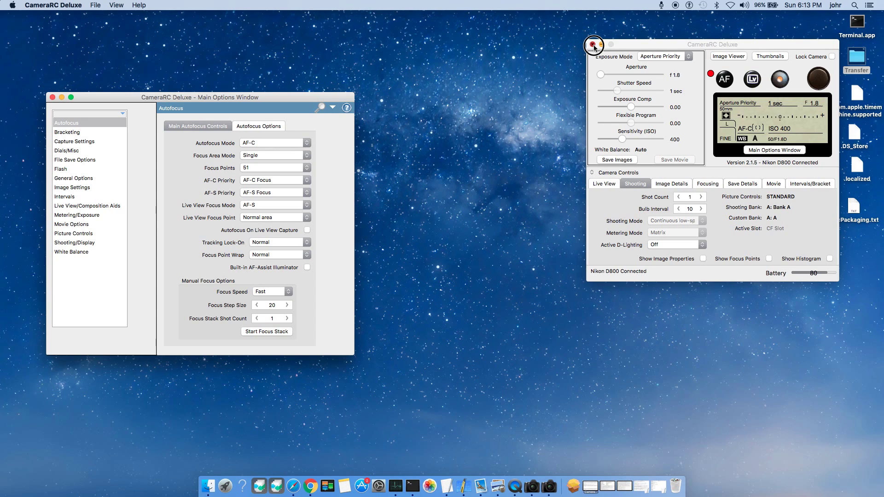